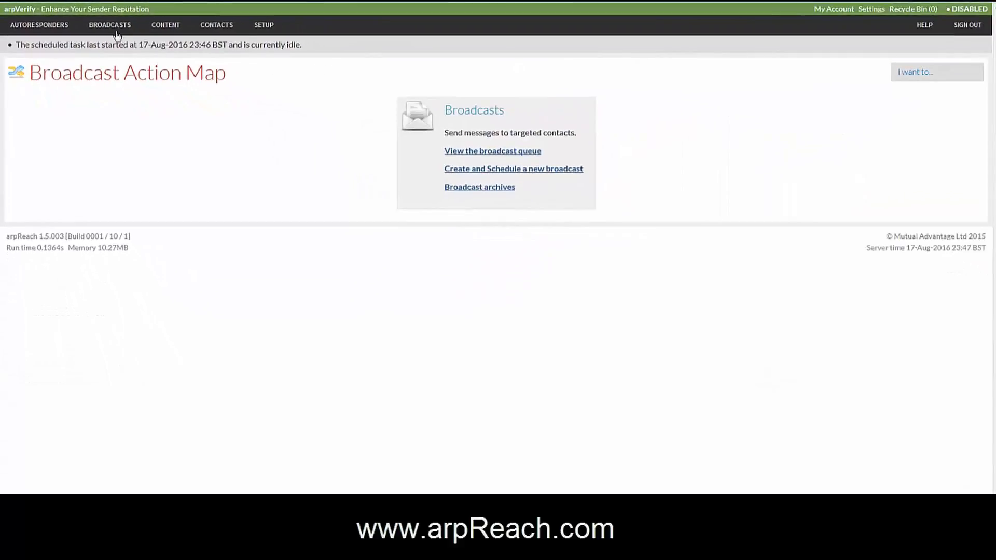
Step: Start scheduling a new broadcast and keep All contacts as its recipients
mouse_move(113, 29)
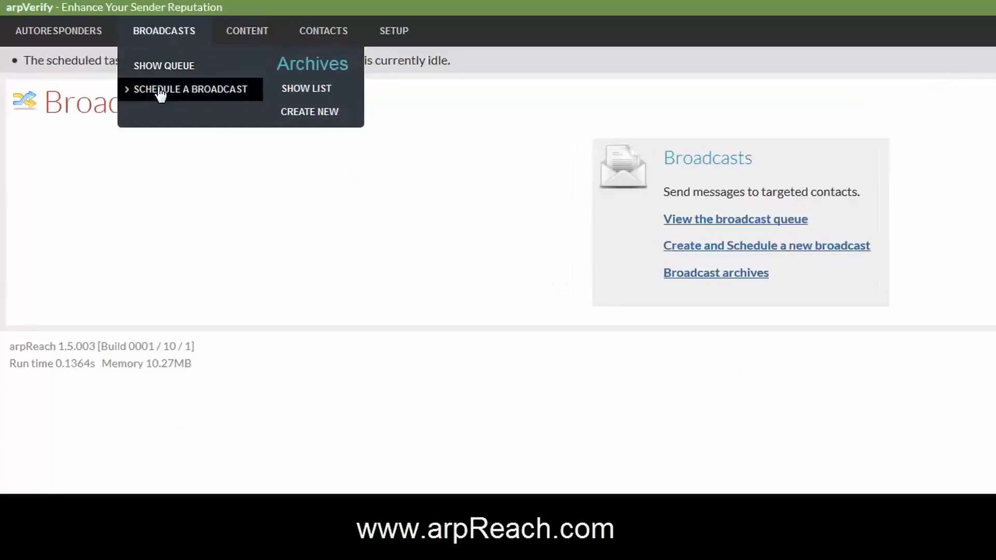
click(160, 93)
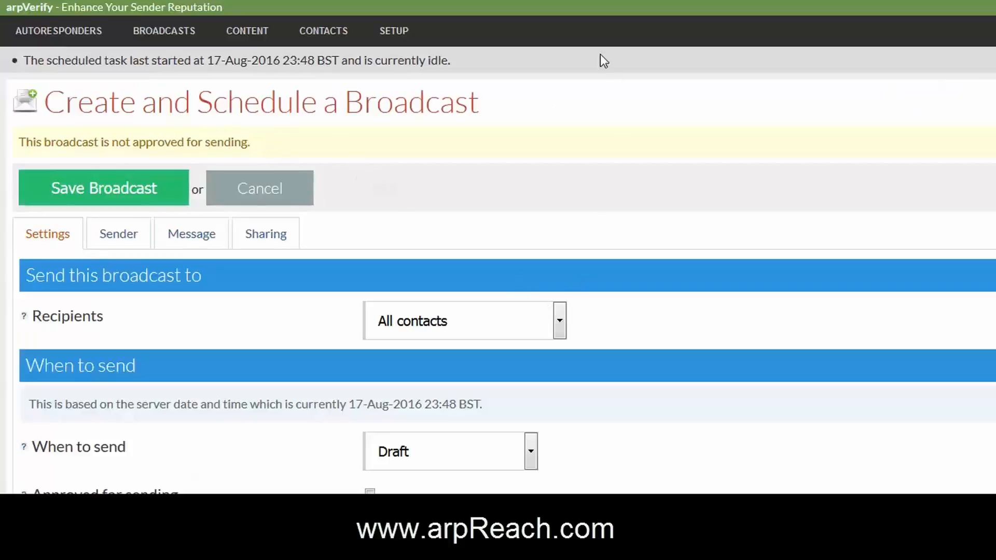
click(560, 321)
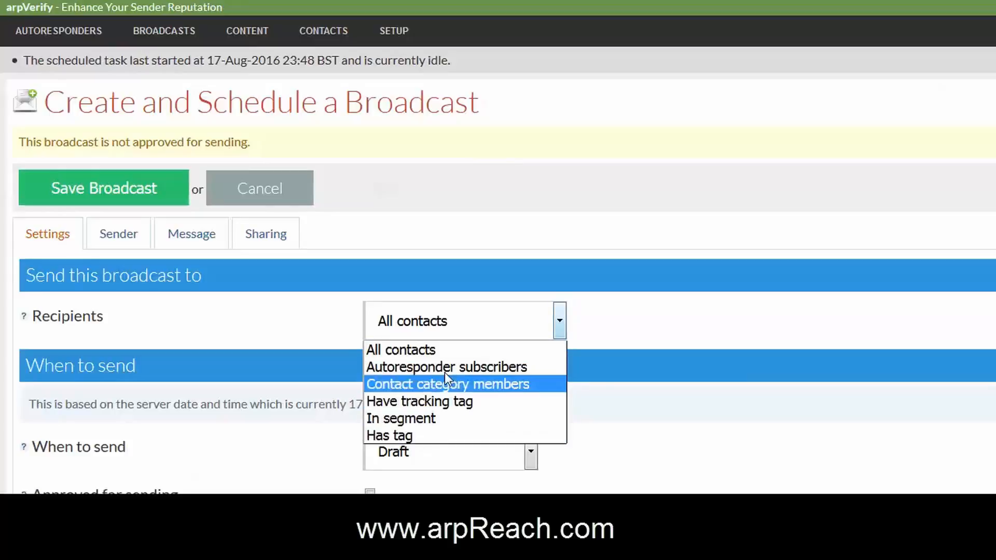
click(596, 330)
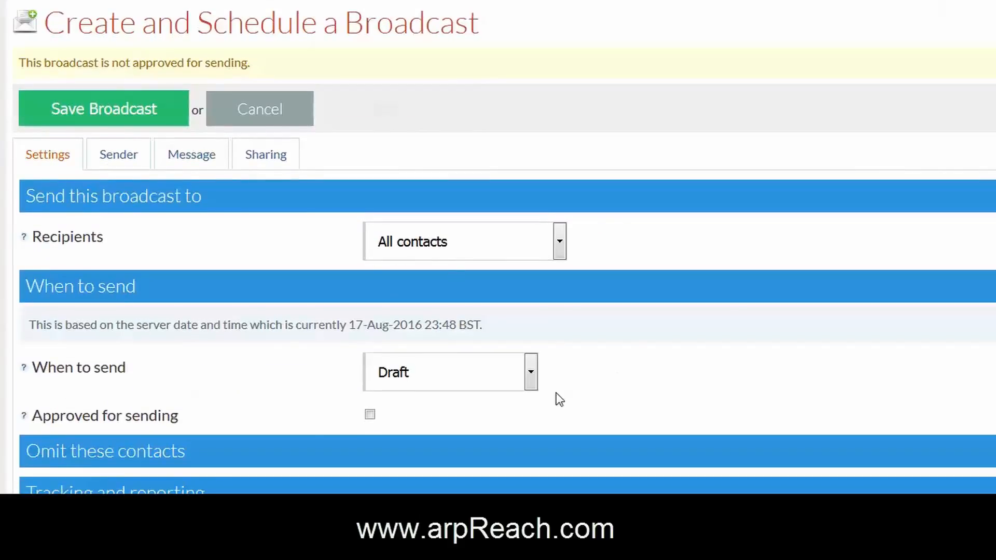
Step: Set the broadcast's sending time option to Specific date and time
click(530, 371)
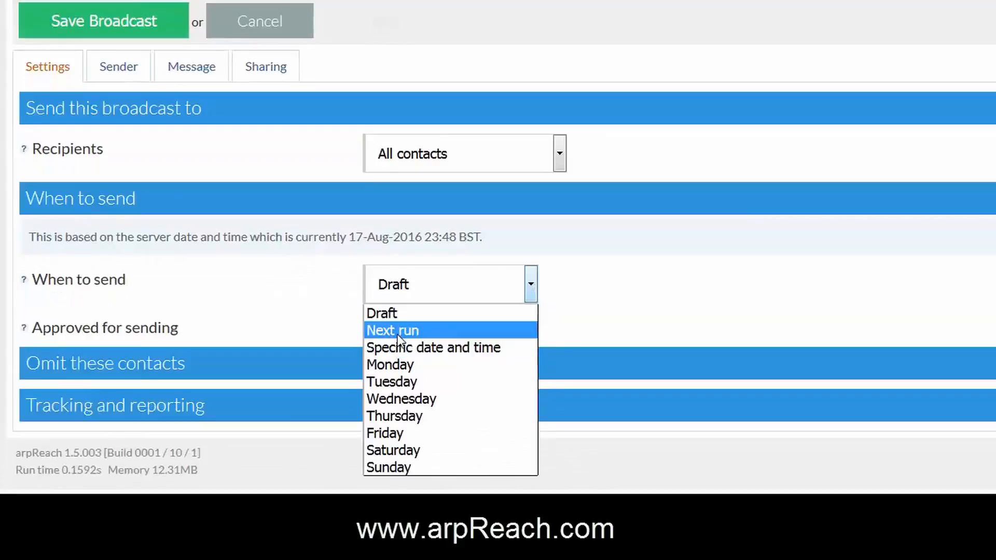
click(397, 332)
click(529, 285)
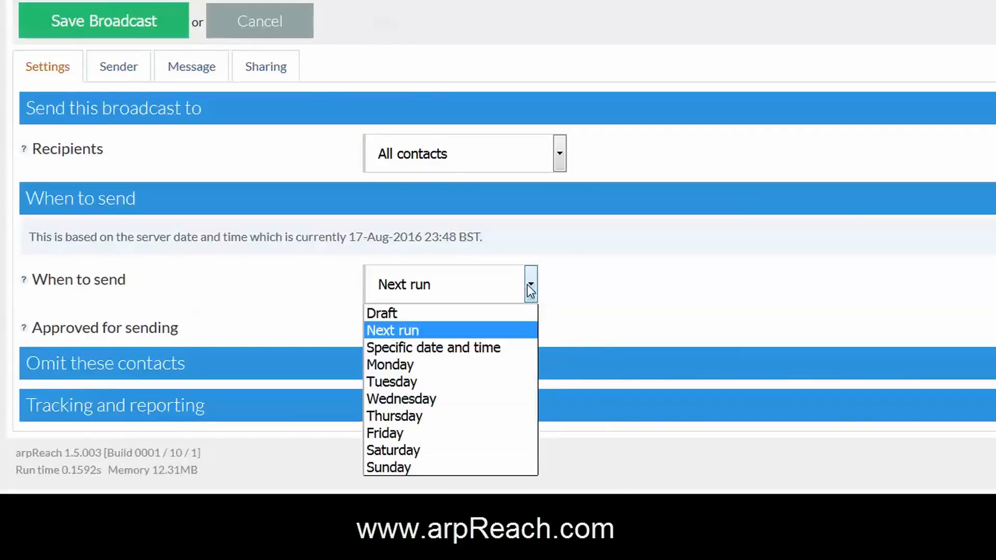
click(441, 351)
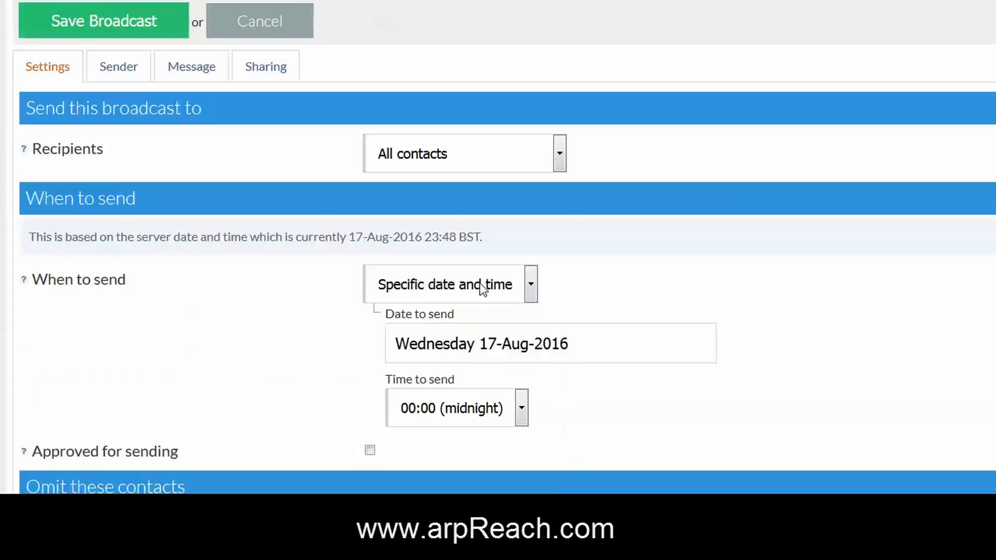
Step: Set the send date to Thursday 18-Aug-2016 and the send time to 15:00
scroll(470, 326, down, 3)
click(452, 260)
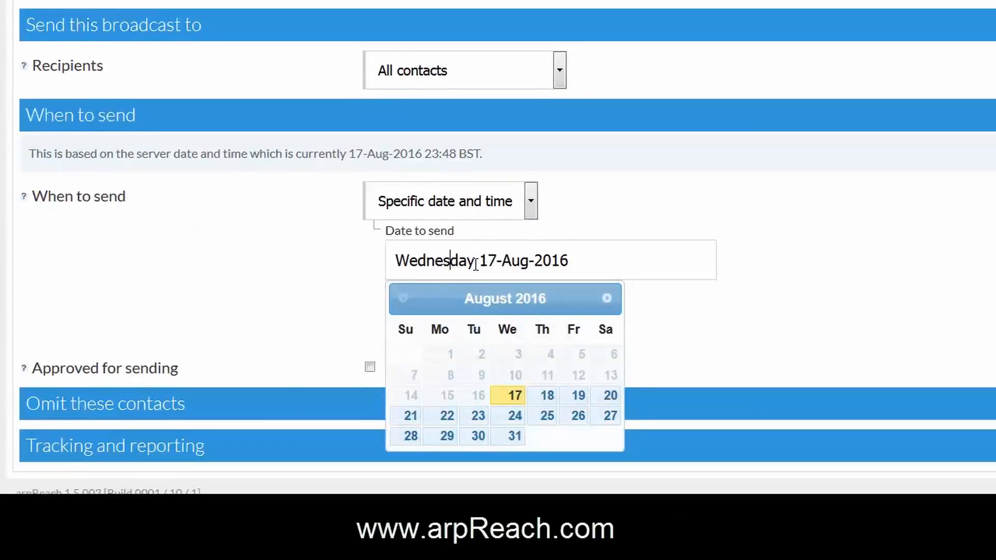
click(547, 399)
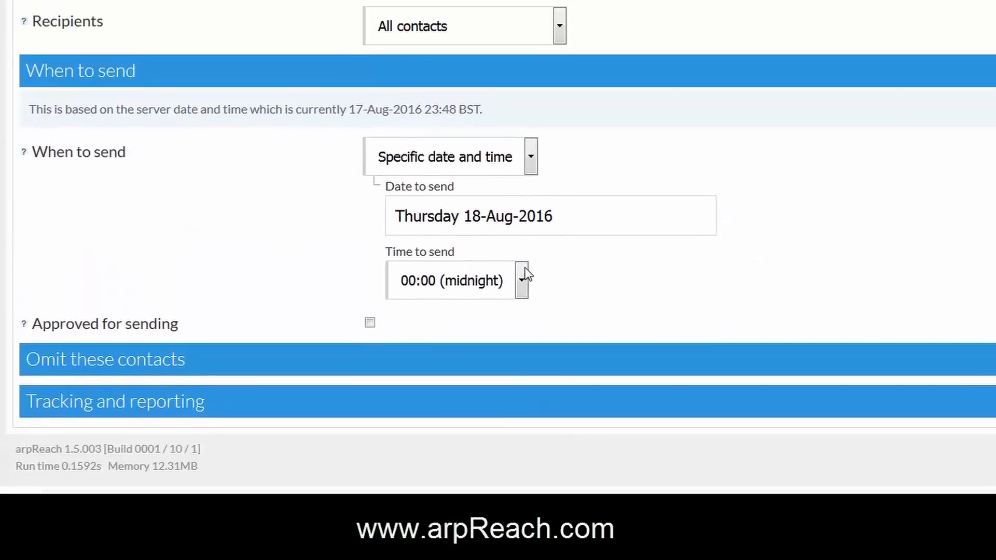
click(521, 324)
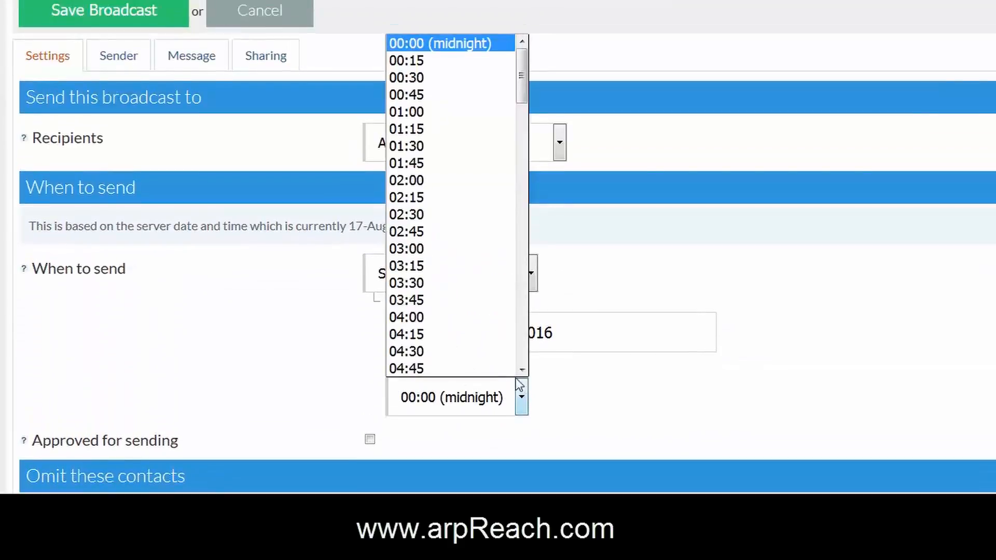
drag(524, 80, 518, 248)
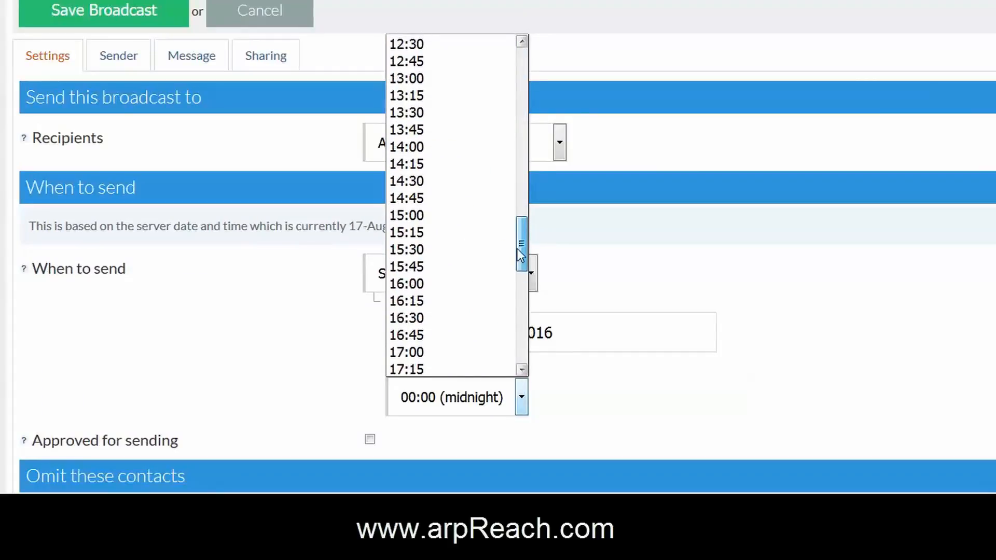
click(403, 215)
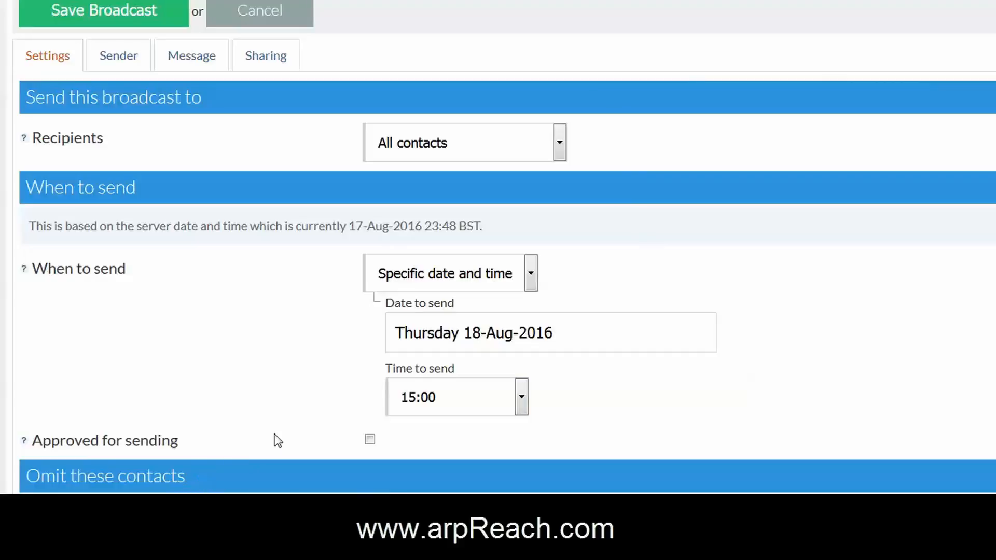
Step: Collapse the sending schedule and read the help for the three options that omit contacts from the broadcast
click(162, 199)
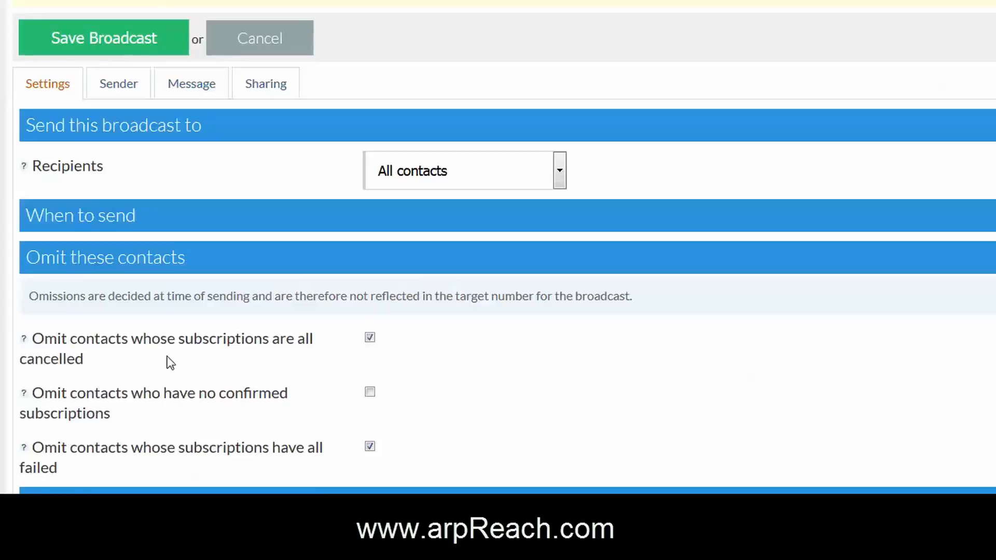
mouse_move(24, 340)
mouse_move(28, 395)
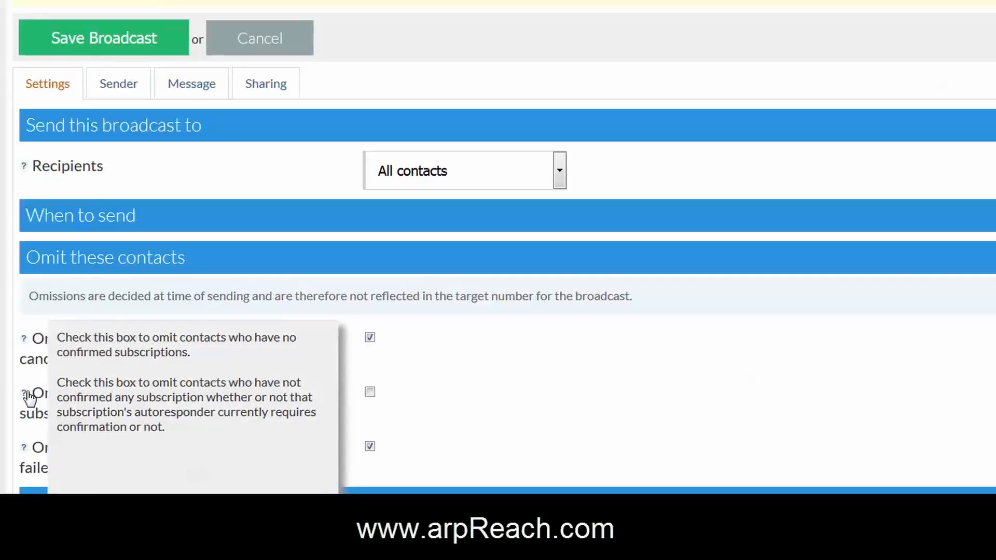
mouse_move(24, 450)
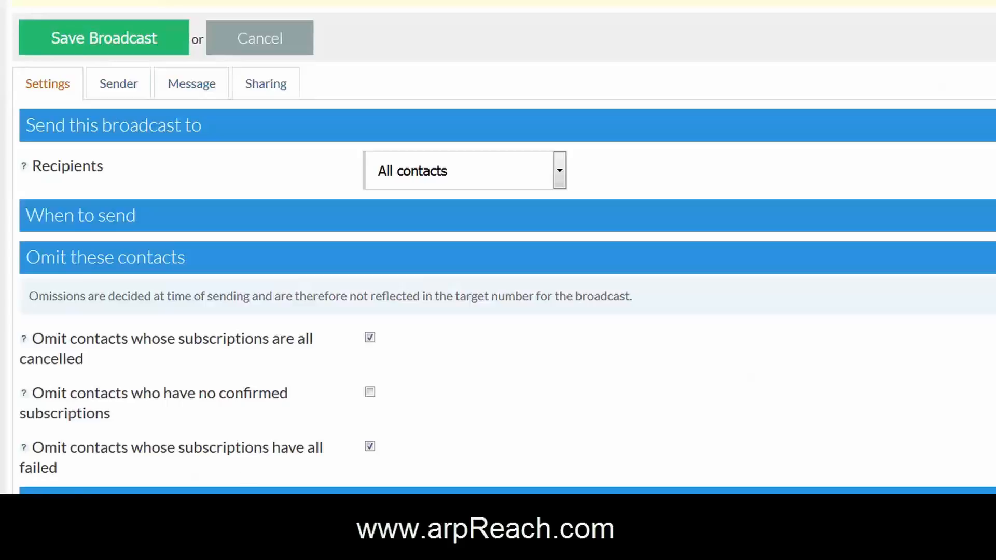
Step: Turn on open rate tracking for HTML and multi-part messages
scroll(252, 450, down, 4)
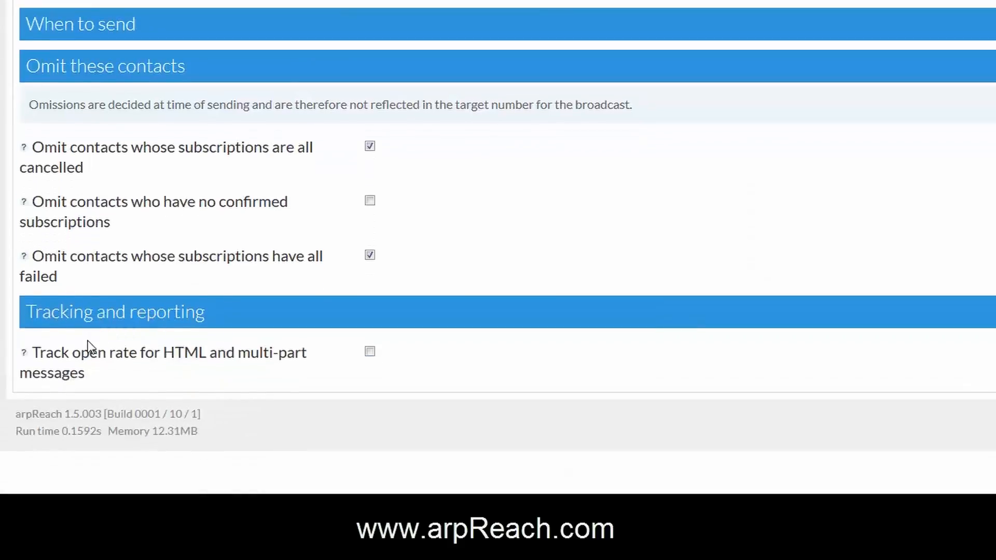
click(370, 353)
scroll(312, 363, up, 3)
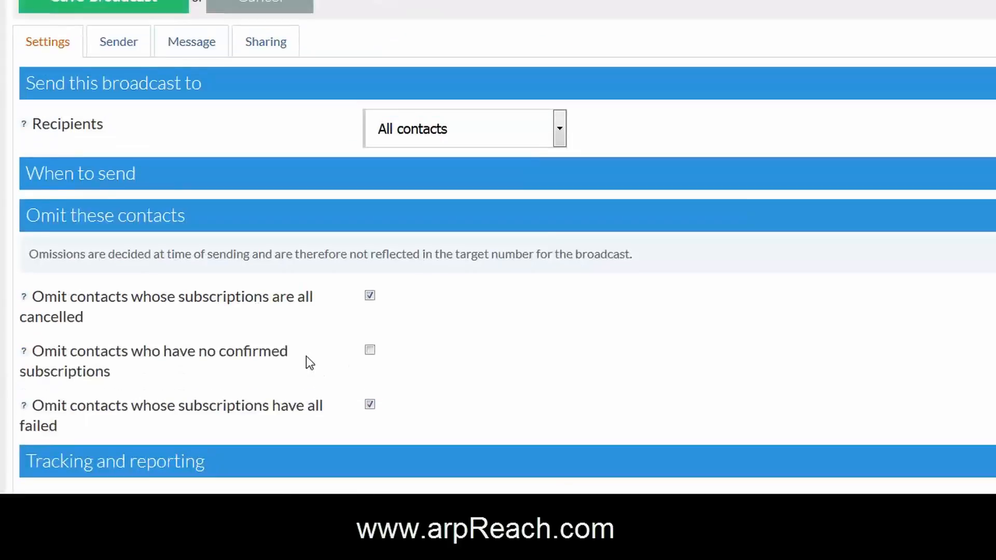
Step: Check the sender details and fill the message's plain text content with the placeholder paragraphs beginning "Nullam maximus nulla felis"
click(114, 41)
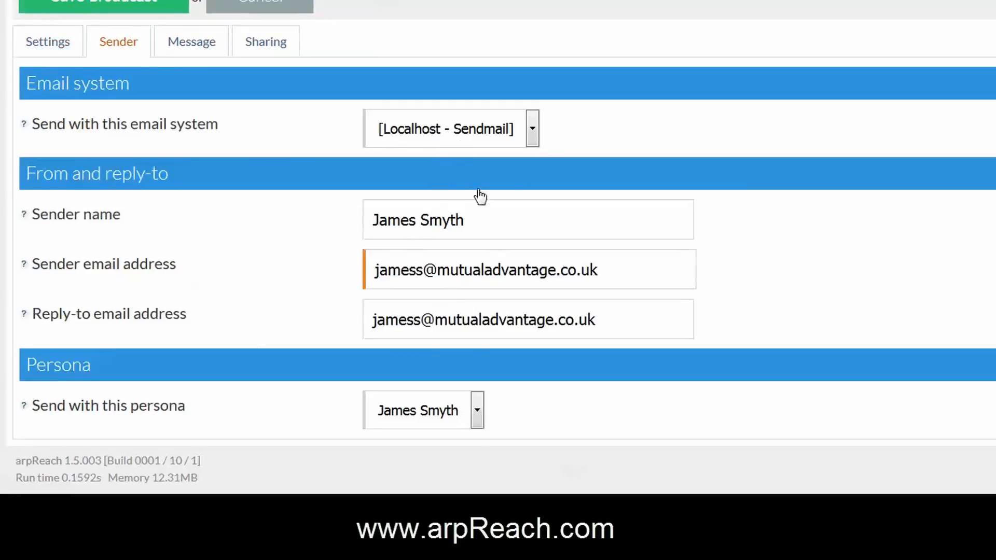
click(218, 42)
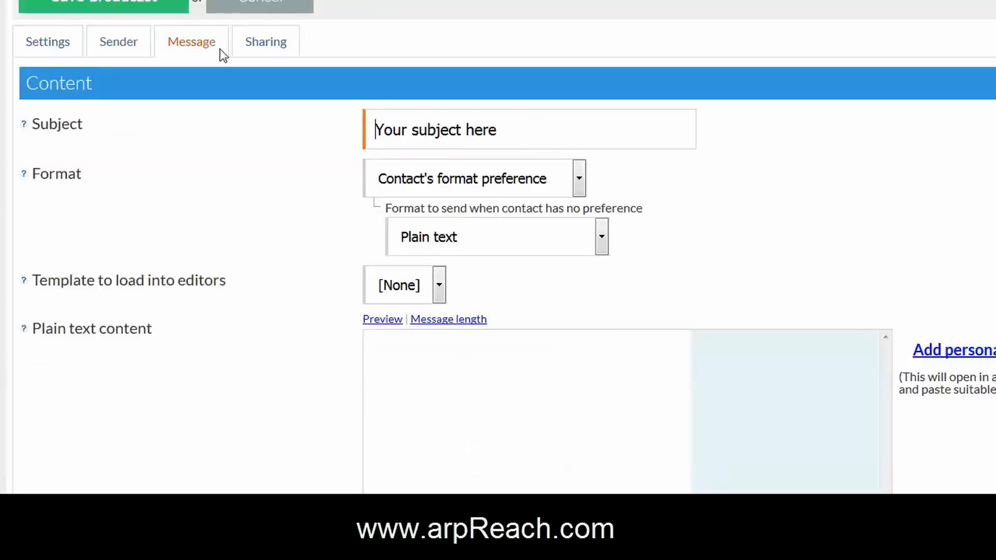
scroll(746, 164, down, 1)
scroll(746, 163, down, 3)
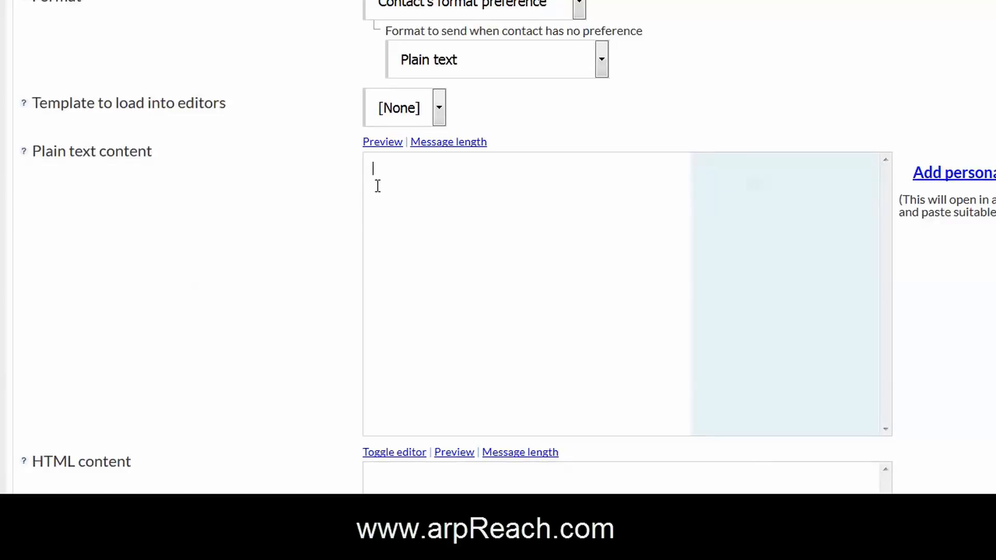
text(Nullam maximus nulla felis. Etiam ut turpis venenatis, egestas quam et, aliquet justo. In tristique magna vel urna interdum vulputate.  In ante odio, pulvinar eget feugiat eu, maximus et felis. Maecenas tortor nulla, imperdiet eget magna non, tincidunt varius quam. Donec viverra vehicula neque, a rhoncus sapien.  Etiam in tincidunt augue.  Sed diam arcu, sodales ac dui vel, ullamcorper dictum ligula. Fusce fermentum commodo elit, ut facilisis metus vulputate vel.  Fusce suscipit sem et nisl euismod, vulputate mattis nisi ornare. Nulla tempor nibh eu quam rhoncus venenatis. Donec ligula massa, tincidunt eu convallis eget, tincidunt ac metus. Aliquam ac diam nisi.)
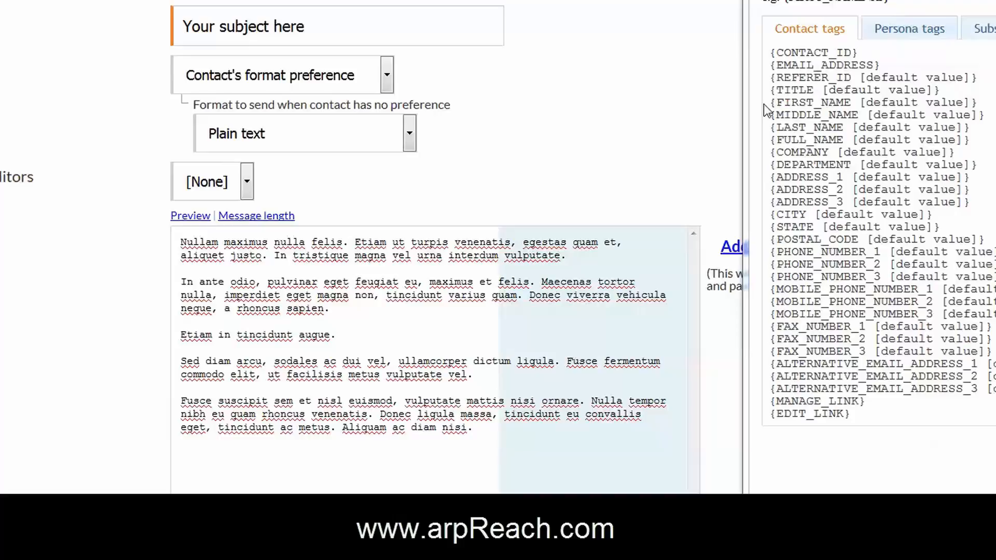
Step: Copy the contact tag {FIRST_NAME [default value]} onto a new line above the first paragraph of the plain text content
drag(772, 103, 982, 108)
key(ctrl+c)
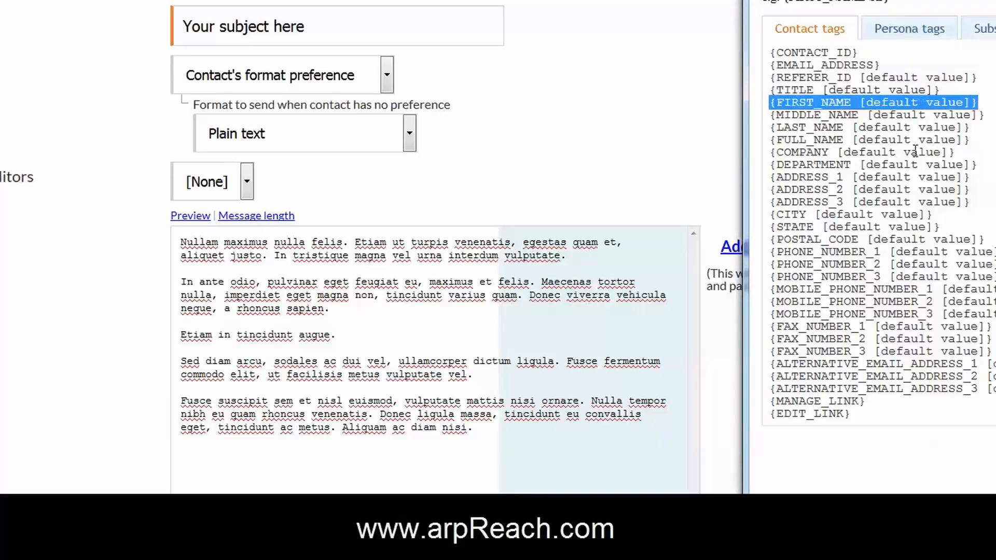
click(183, 241)
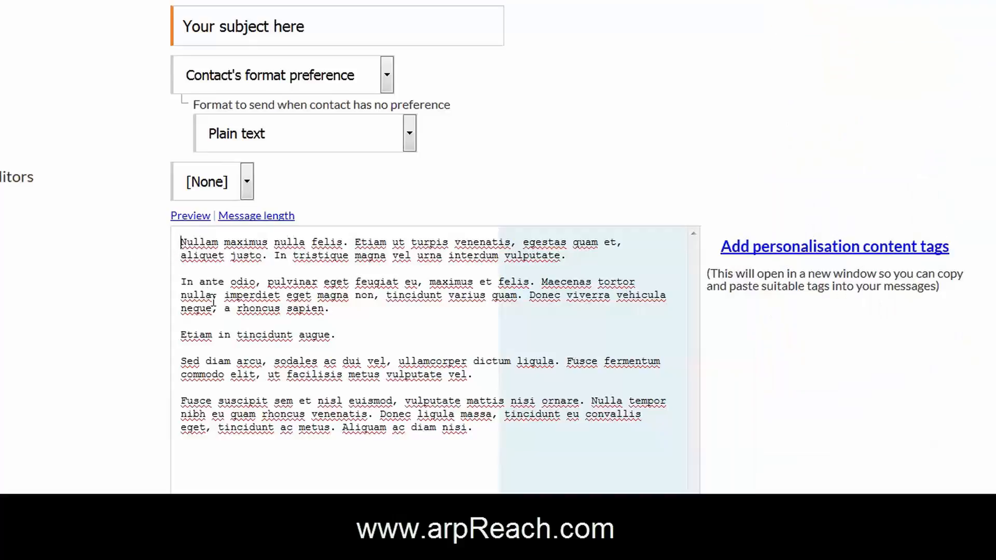
key(Return)
key(Return)
key(Up)
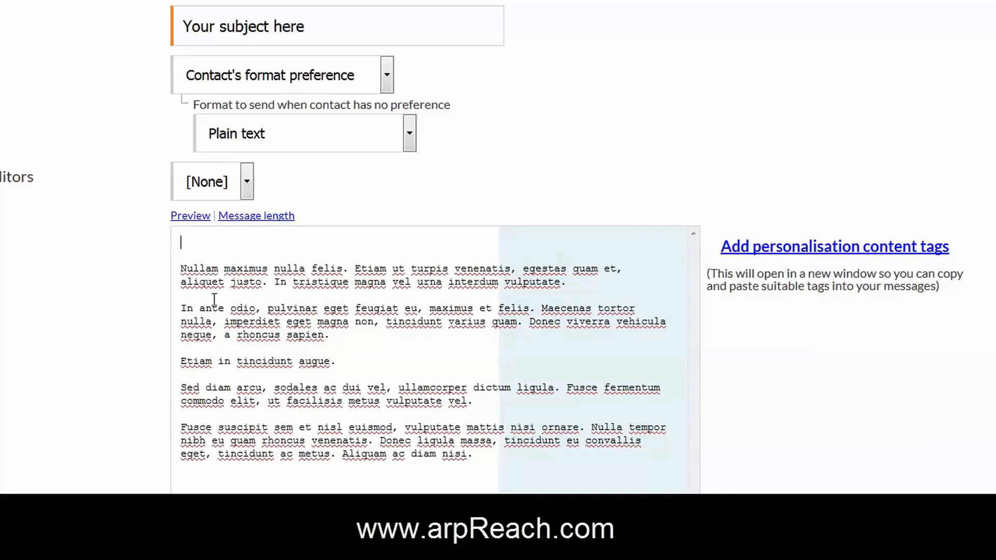
key(ctrl+v)
Step: Replace the tag's bracketed default with "there" and complete the greeting line as "Hi {FIRST_NAME there},"
click(264, 243)
key(BackSpace)
click(344, 241)
key(BackSpace)
key(BackSpace)
key(BackSpace)
key(BackSpace)
key(BackSpace)
key(BackSpace)
key(BackSpace)
key(BackSpace)
key(BackSpace)
key(BackSpace)
key(BackSpace)
key(BackSpace)
key(BackSpace)
key(BackSpace)
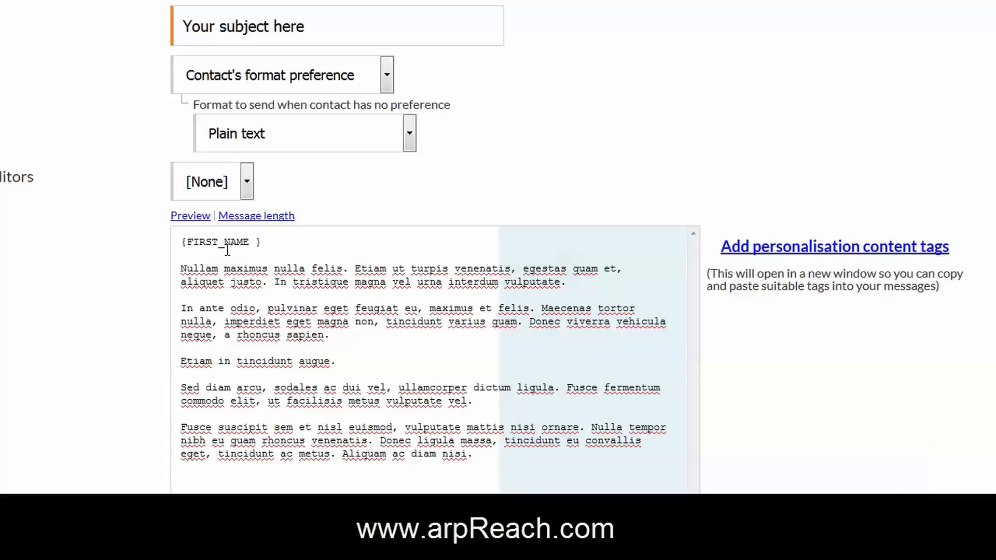
text(there)
click(181, 240)
text(Hi)
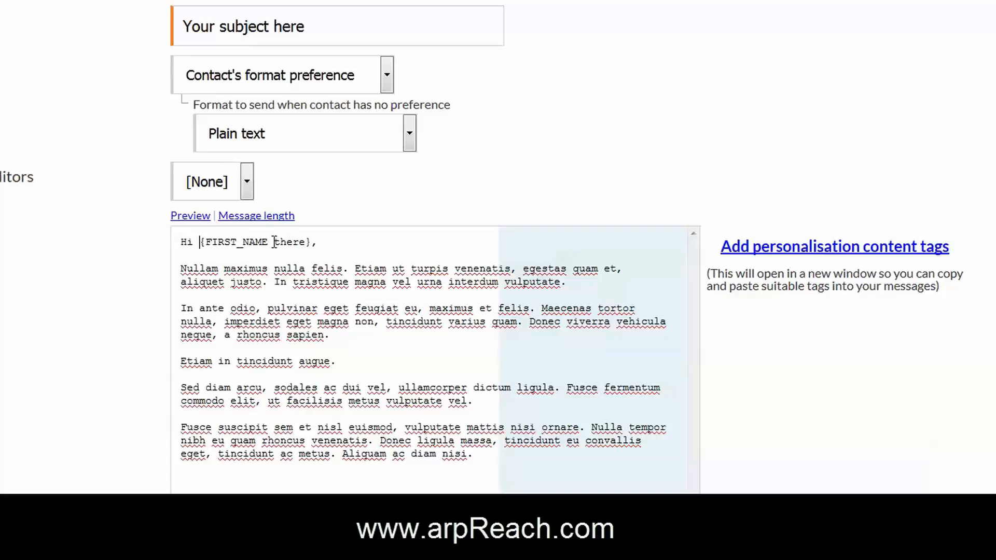
Step: Copy the entire plain text message into the HTML content using the visual editor
drag(182, 241, 538, 480)
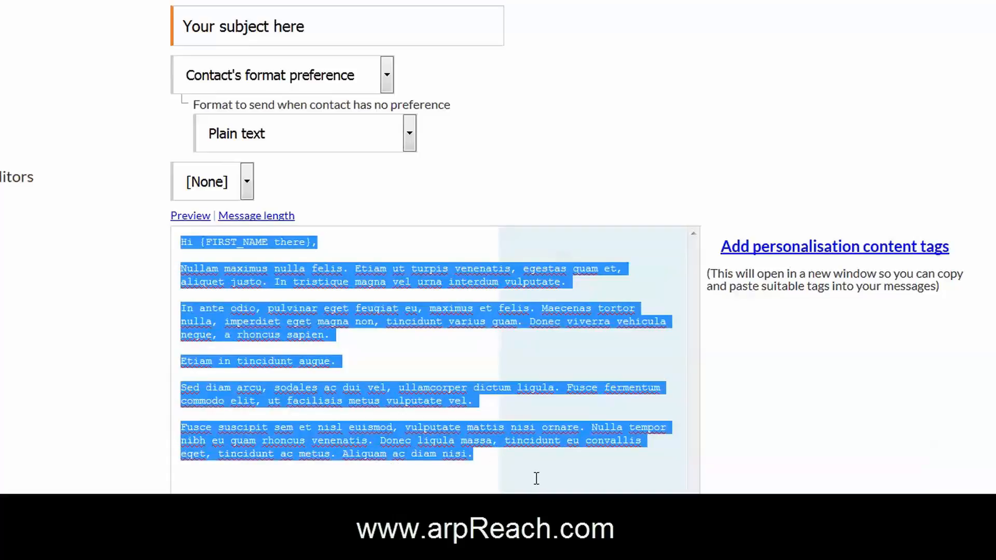
scroll(363, 327, down, 5)
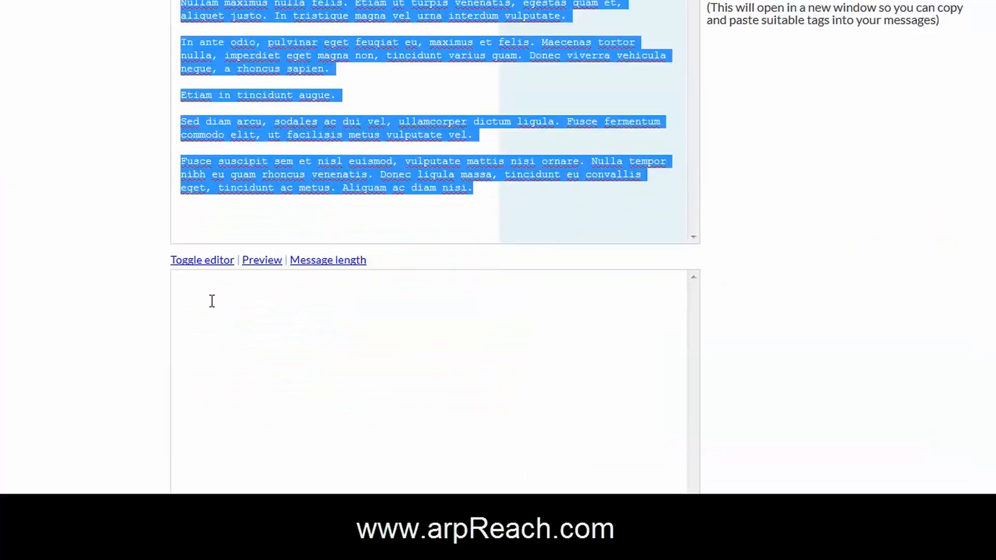
click(205, 263)
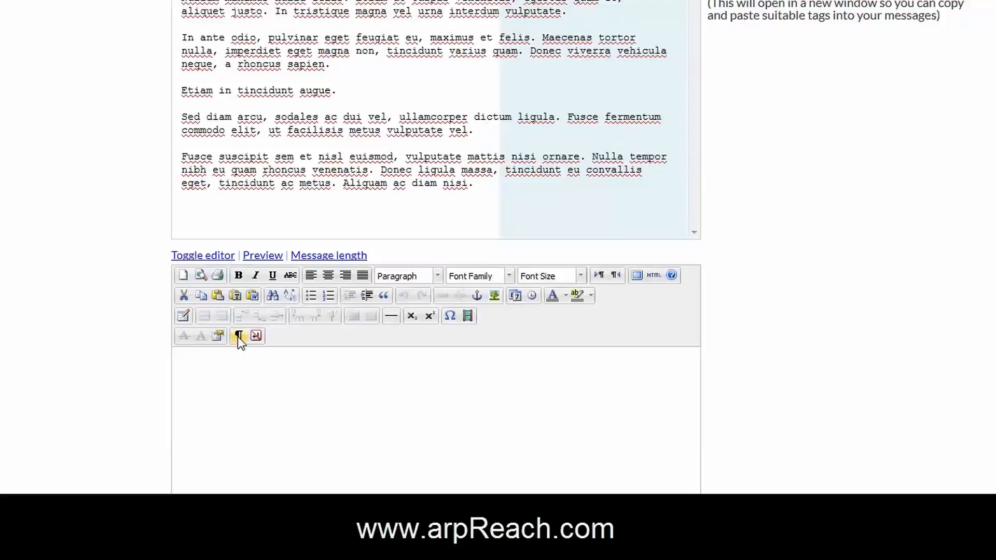
scroll(182, 306, down, 3)
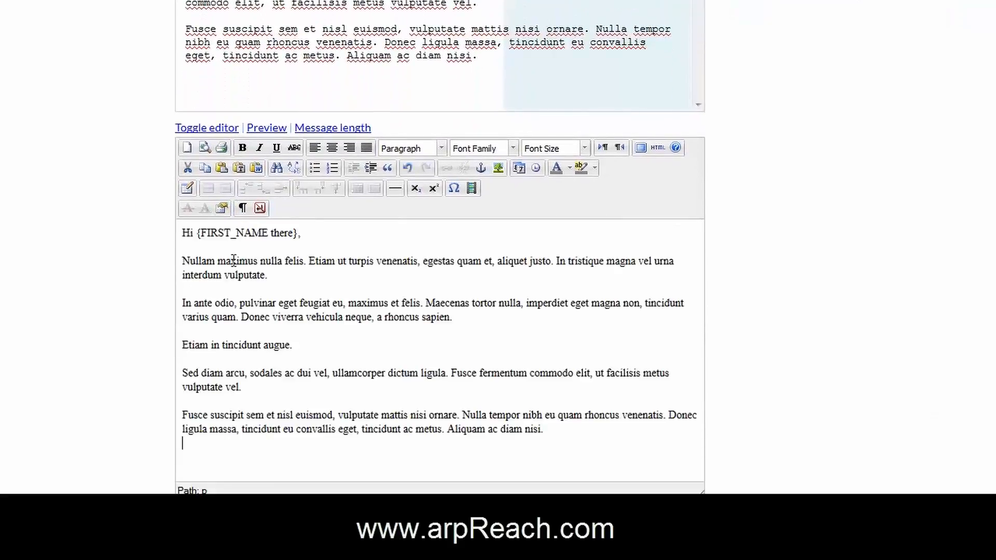
scroll(505, 311, down, 3)
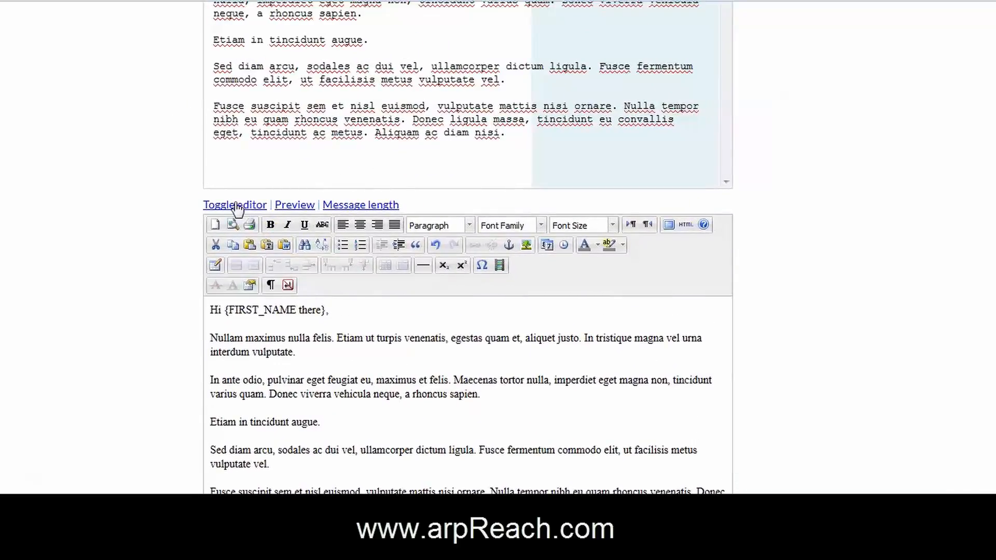
Step: Inspect the HTML source of the message content and return to the visual editor
click(237, 206)
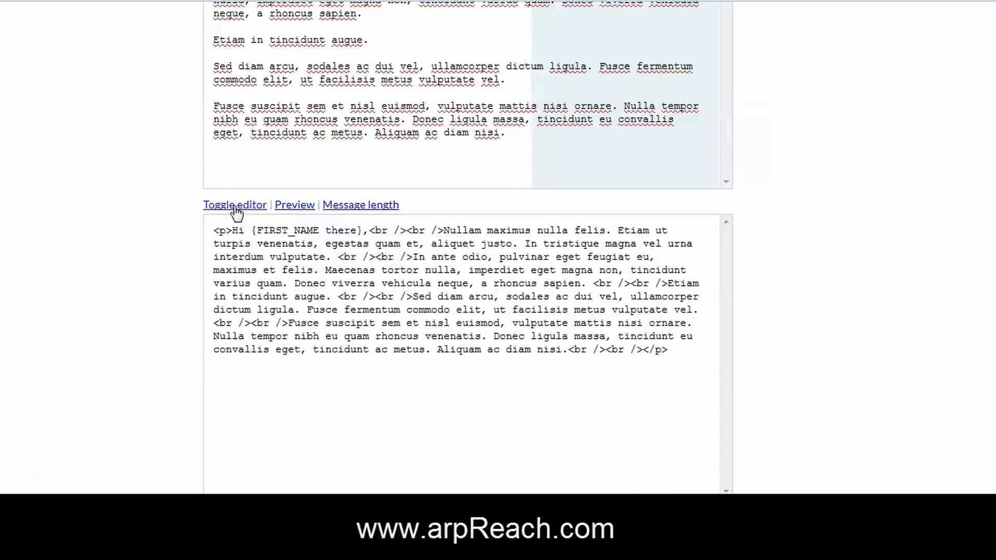
drag(213, 232, 677, 357)
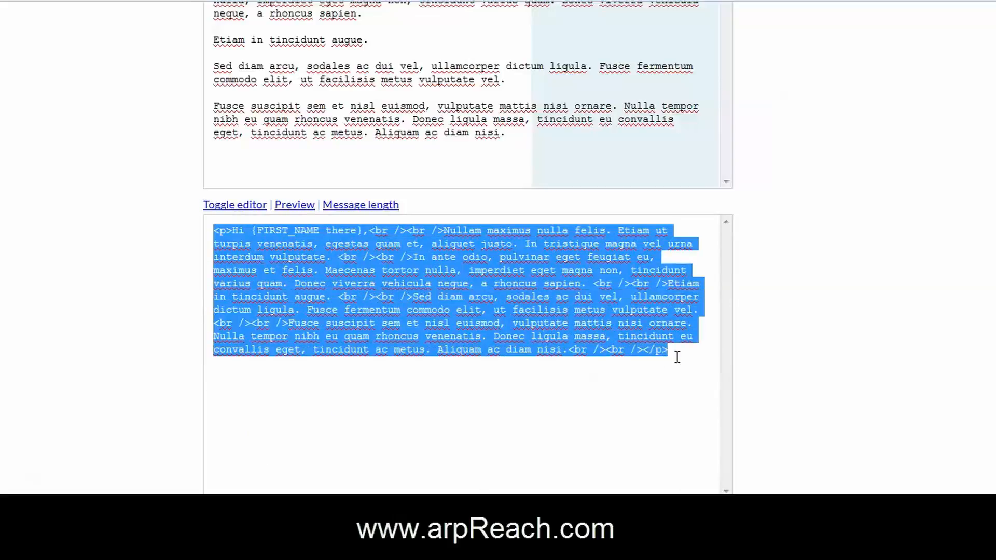
click(234, 207)
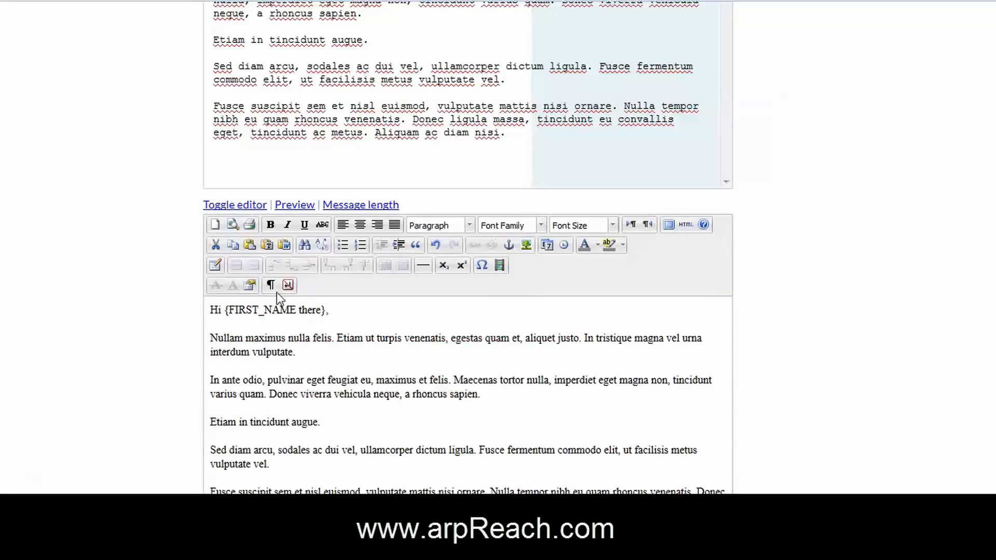
Step: Preview the HTML content of the message in its own window and close the preview
click(304, 207)
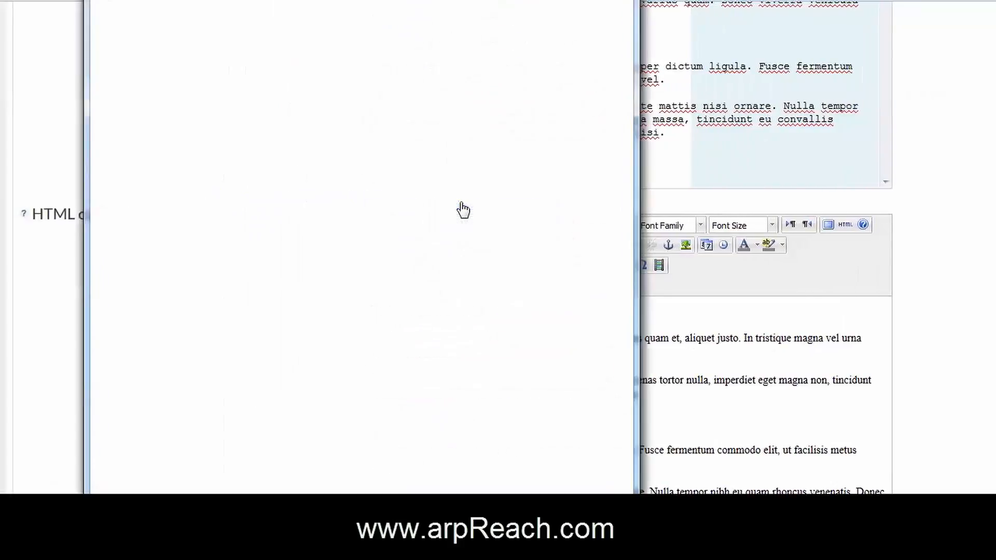
drag(301, 0, 315, 89)
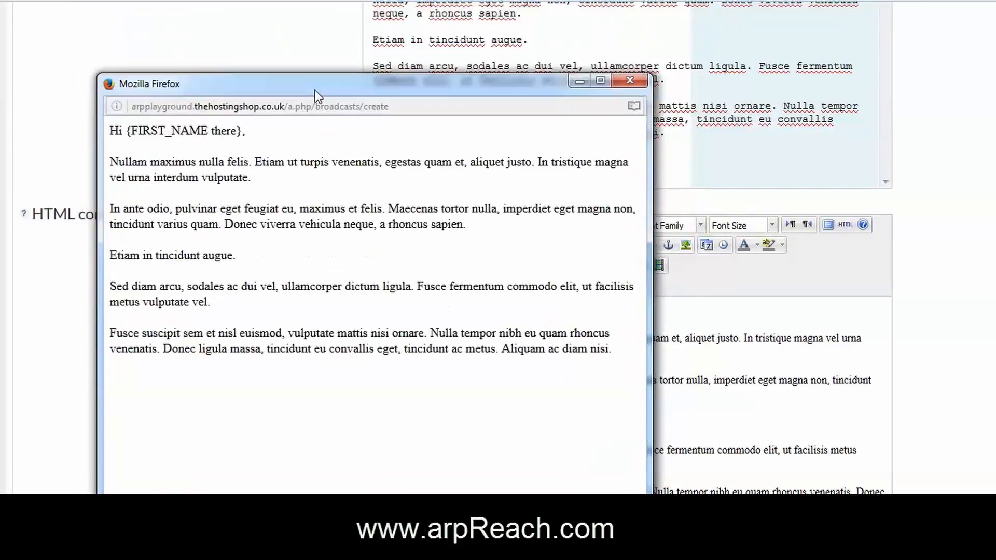
click(629, 80)
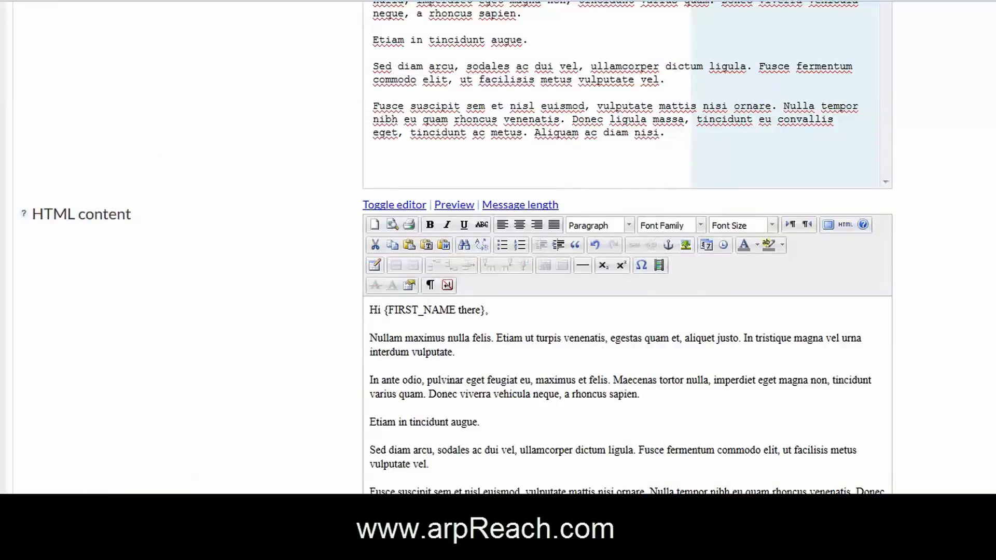
Step: Turn off the affiliate link in the message layout and view the available autoresponder headers
scroll(256, 444, down, 7)
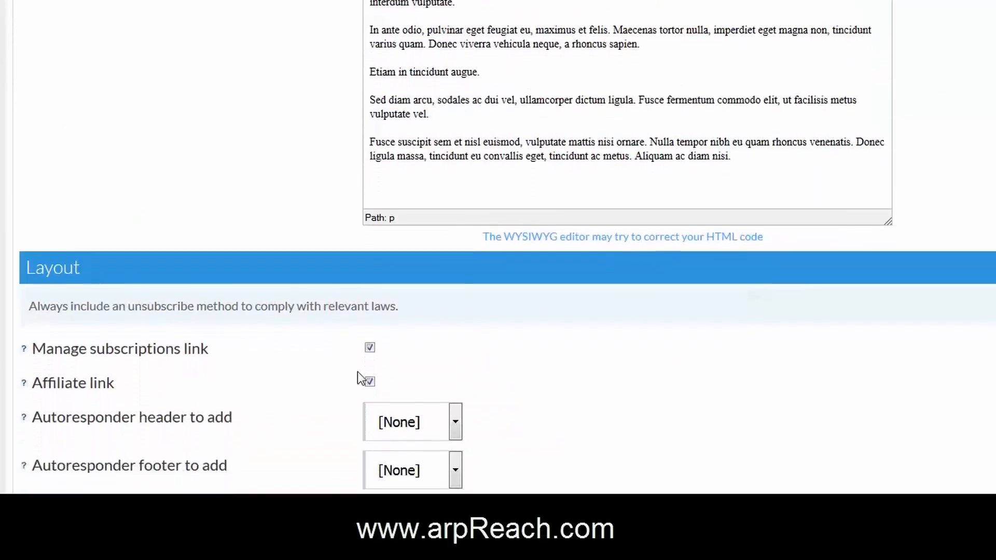
scroll(357, 371, down, 3)
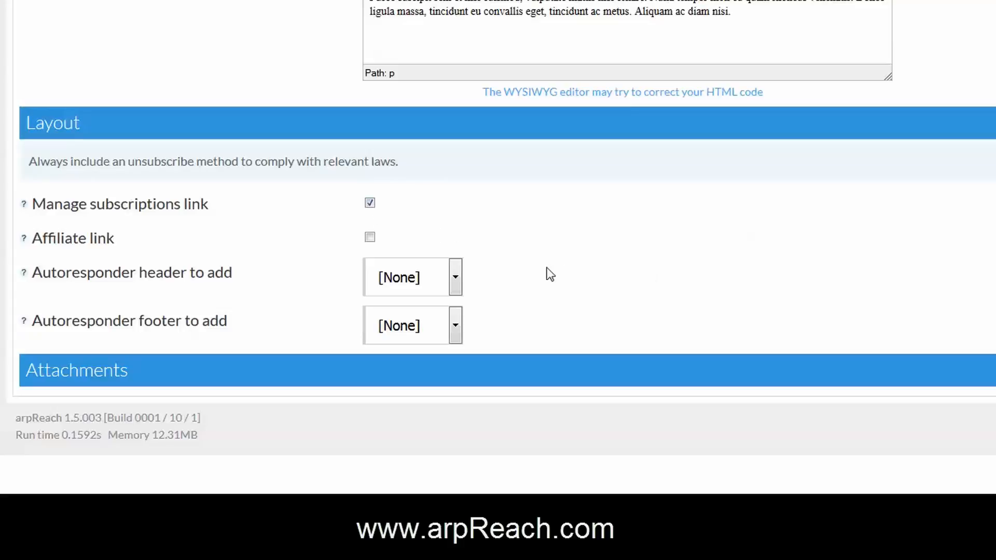
click(454, 280)
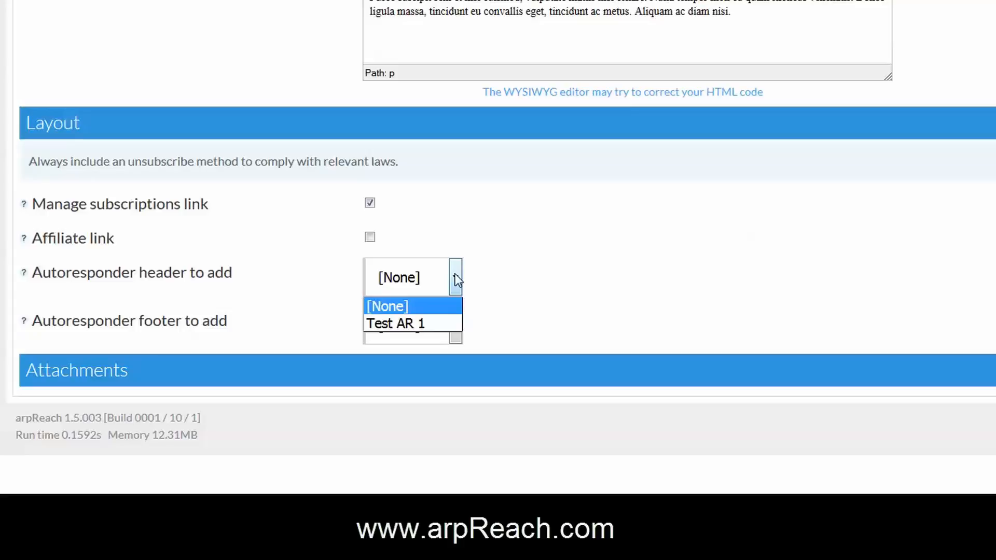
click(500, 271)
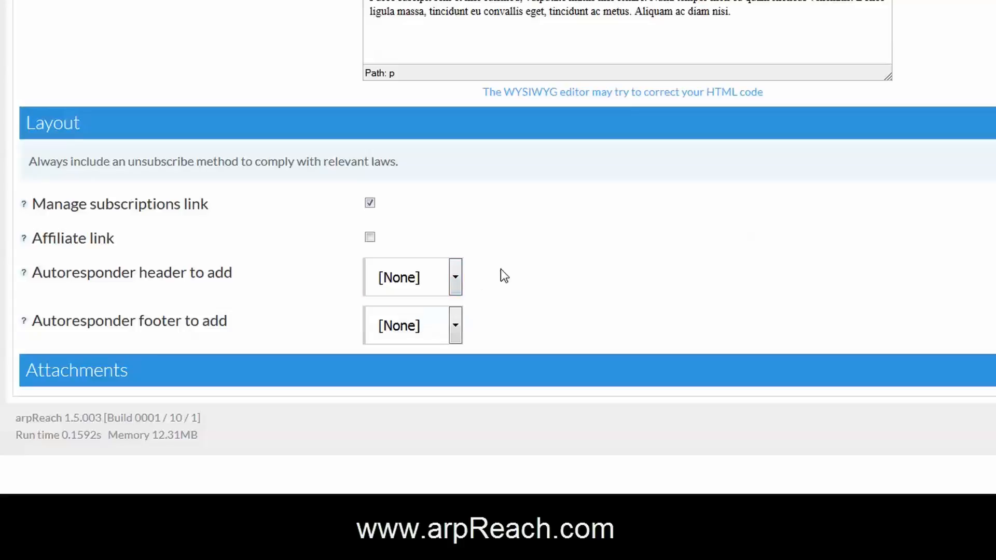
Step: Check the attachments section, collapse the layout section, and view the broadcast's sharing settings
click(117, 377)
click(117, 378)
click(152, 134)
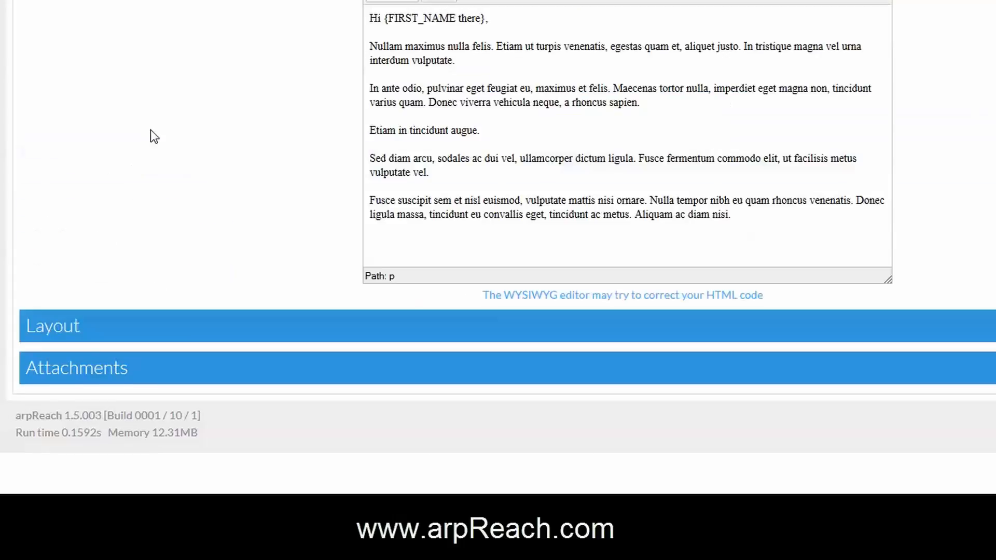
scroll(181, 145, up, 10)
scroll(185, 148, up, 3)
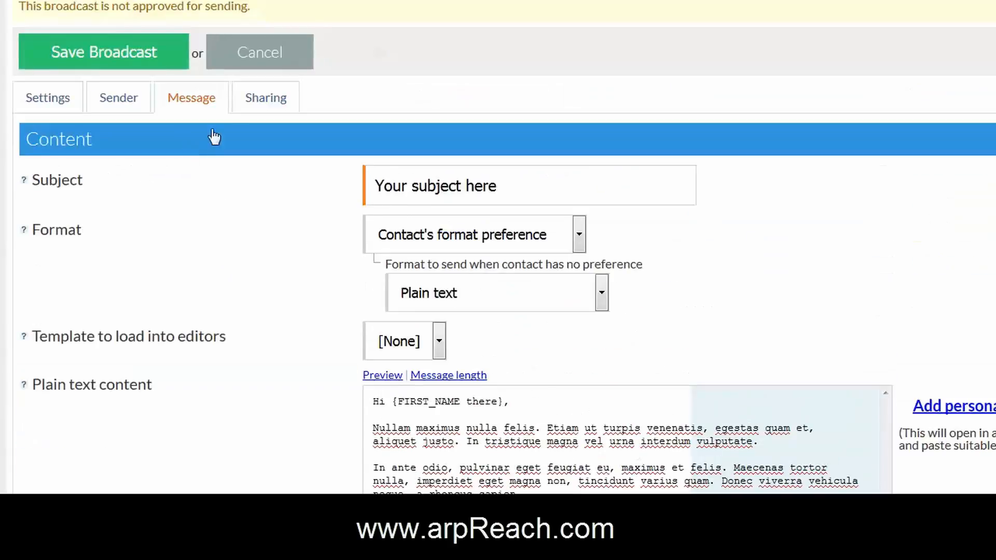
click(272, 103)
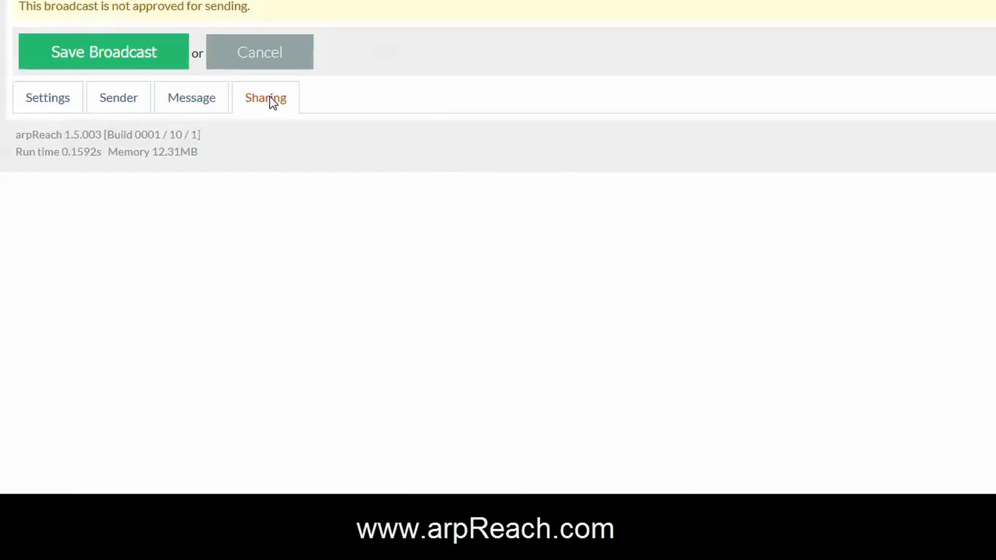
Step: Replace the message's placeholder subject with "Broadcast email"
click(193, 104)
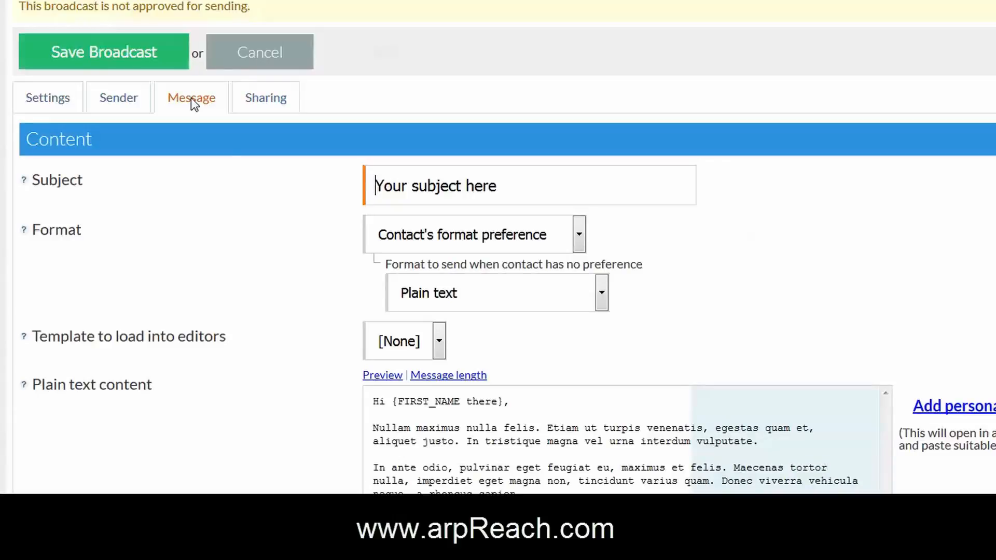
drag(497, 186, 345, 172)
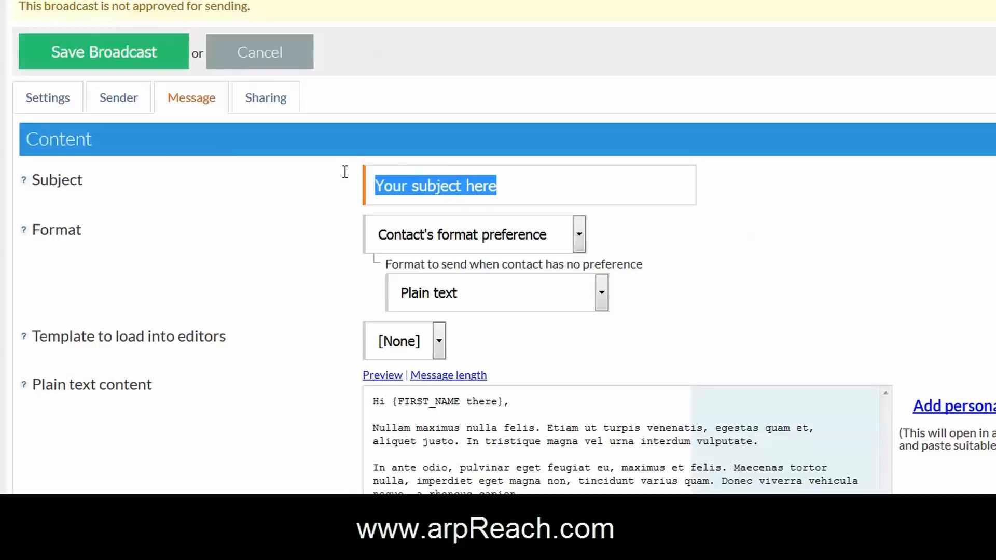
text(Broa)
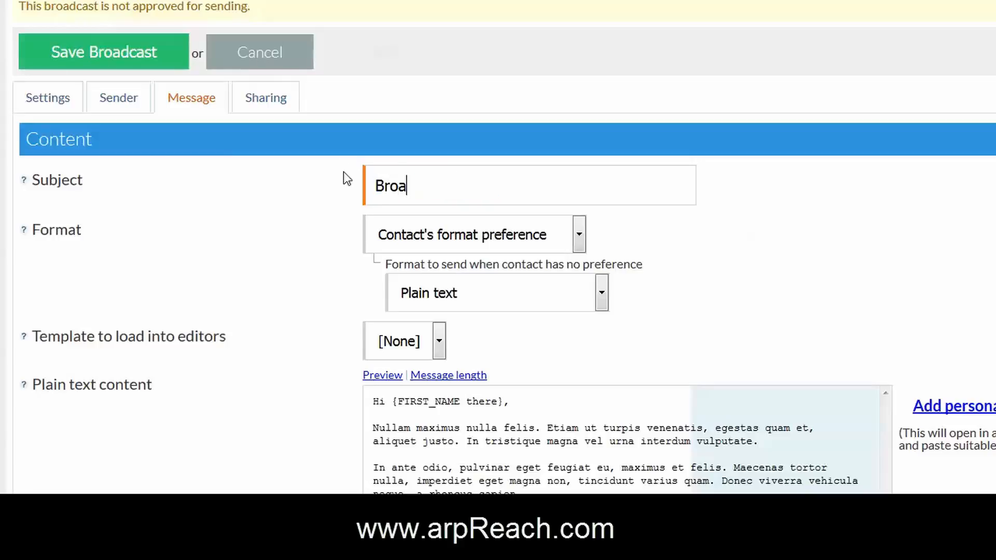
text(dcast email)
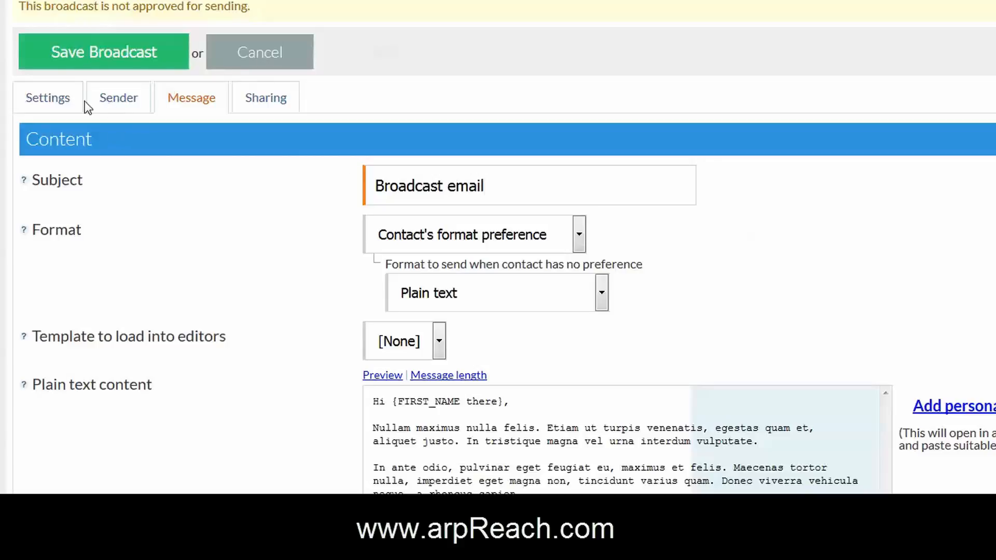
Step: Review the broadcast's contact omission, tracking and sending time settings, and save the broadcast
click(68, 101)
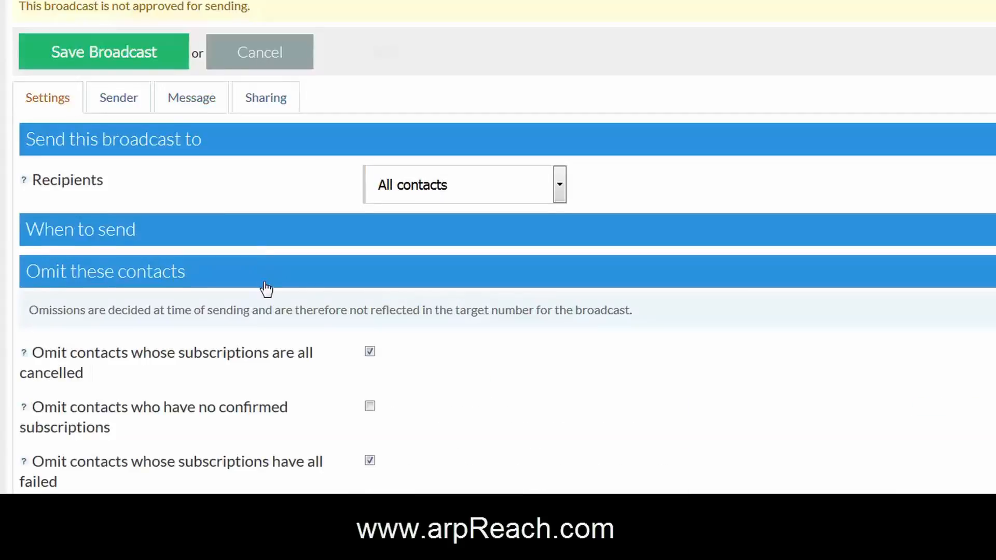
scroll(264, 285, down, 3)
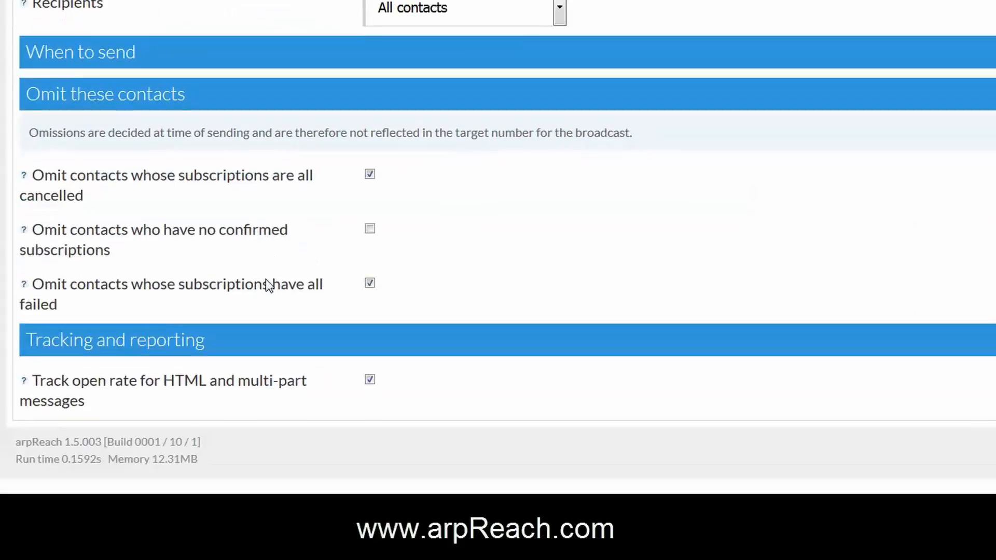
click(148, 95)
click(67, 319)
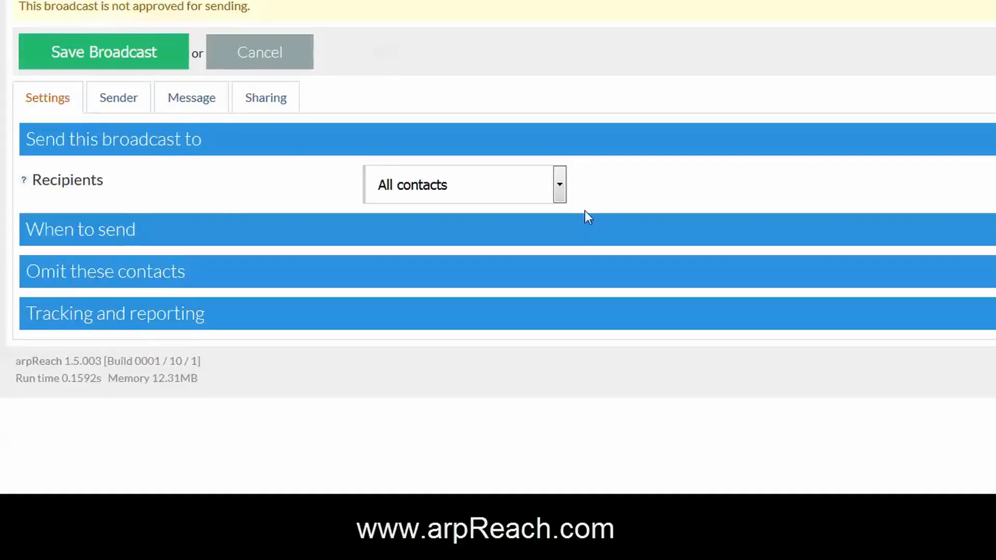
click(106, 243)
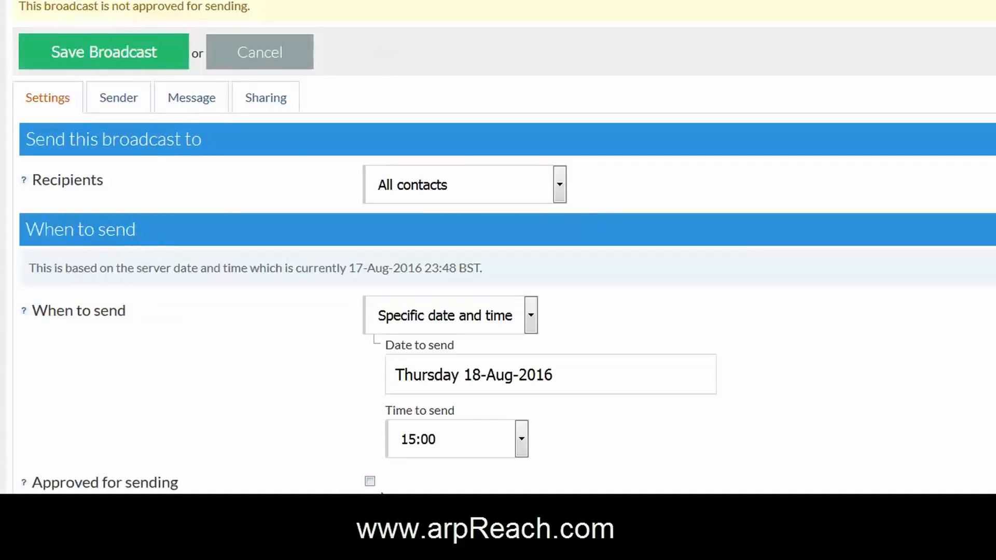
click(132, 55)
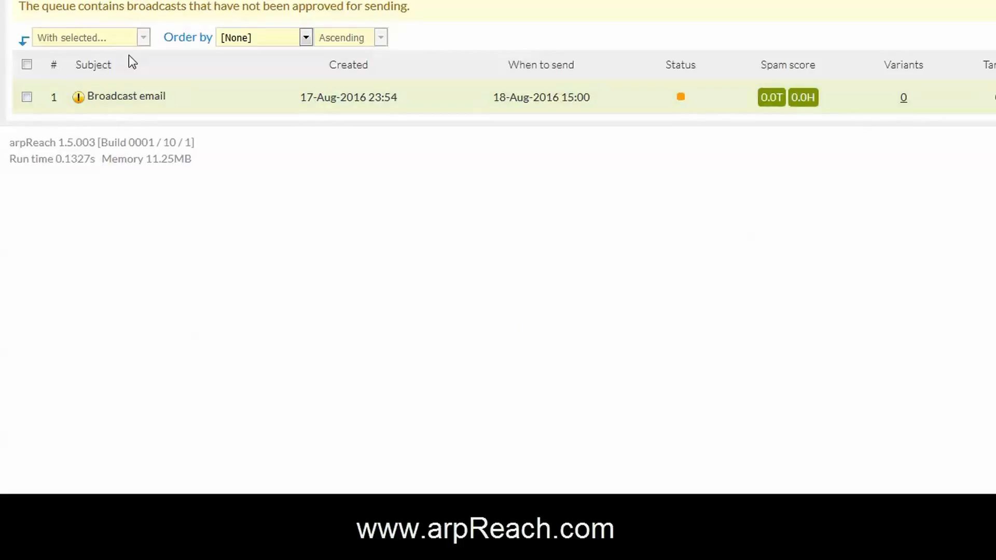
Step: Preview the saved broadcast in its plain text and HTML versions, and close the preview window
click(916, 166)
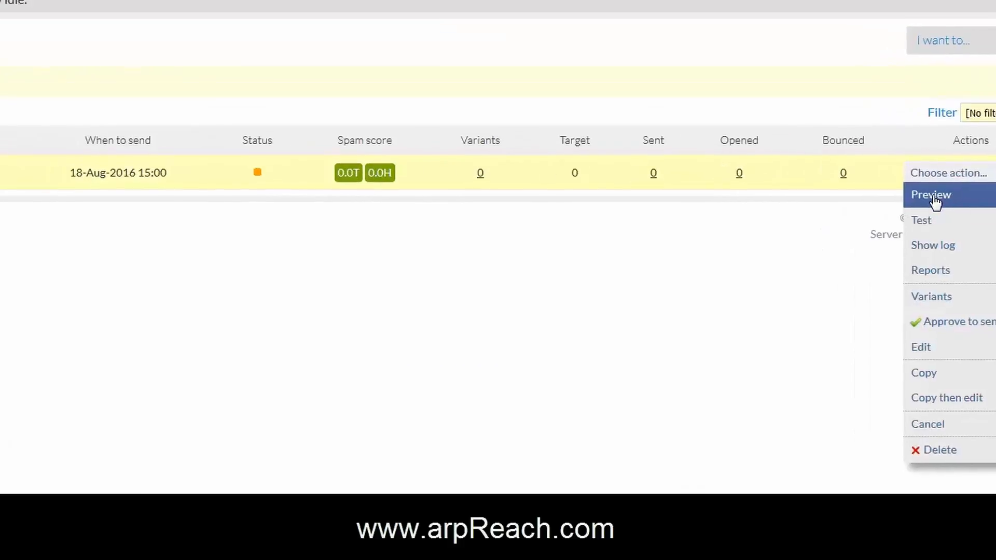
click(869, 188)
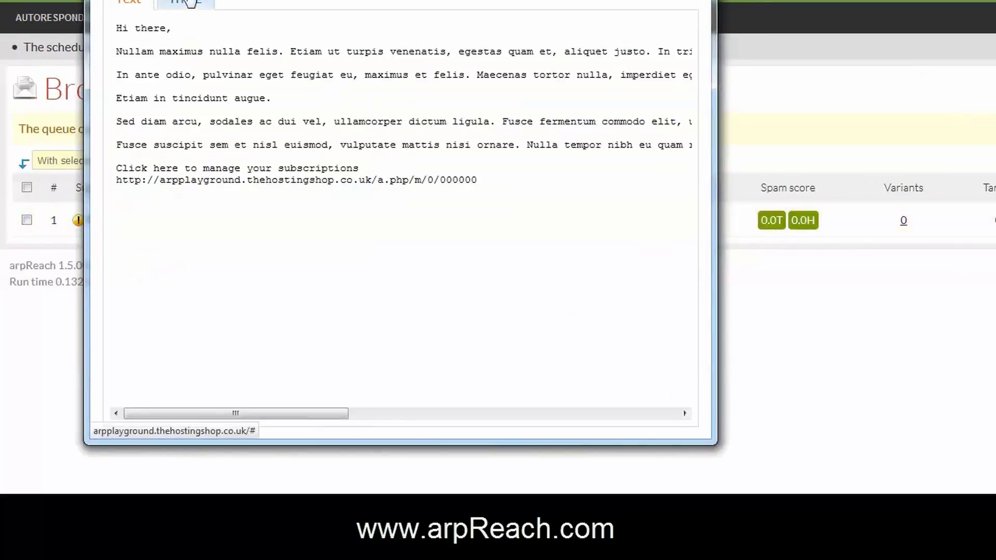
click(190, 2)
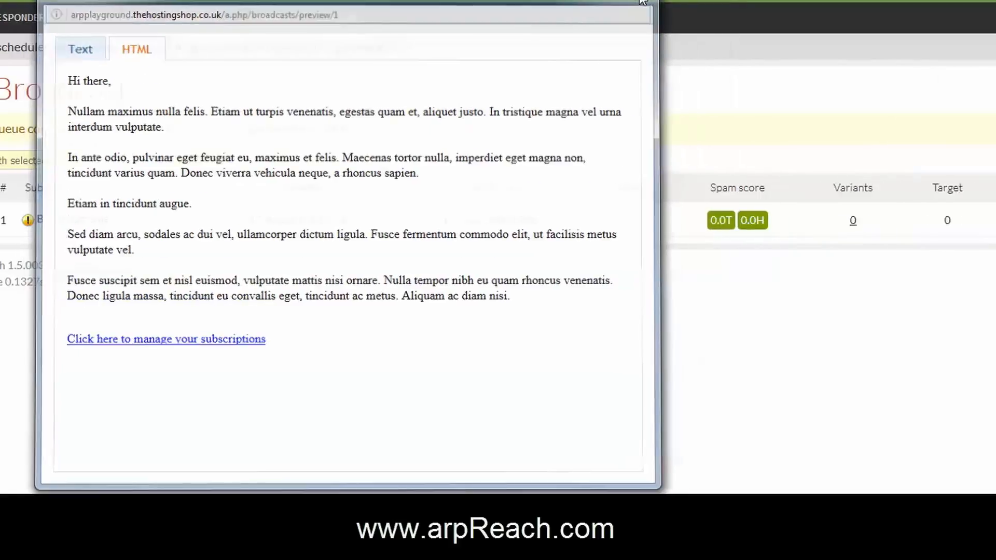
click(694, 1)
Step: Open the test email form for the broadcast, view the format choices, and cancel without sending a test
click(903, 221)
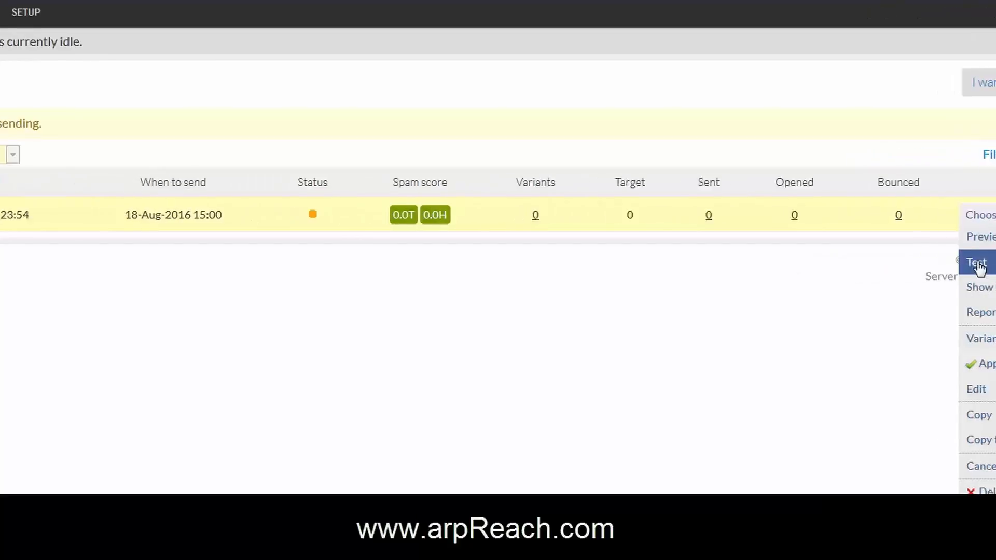
click(846, 266)
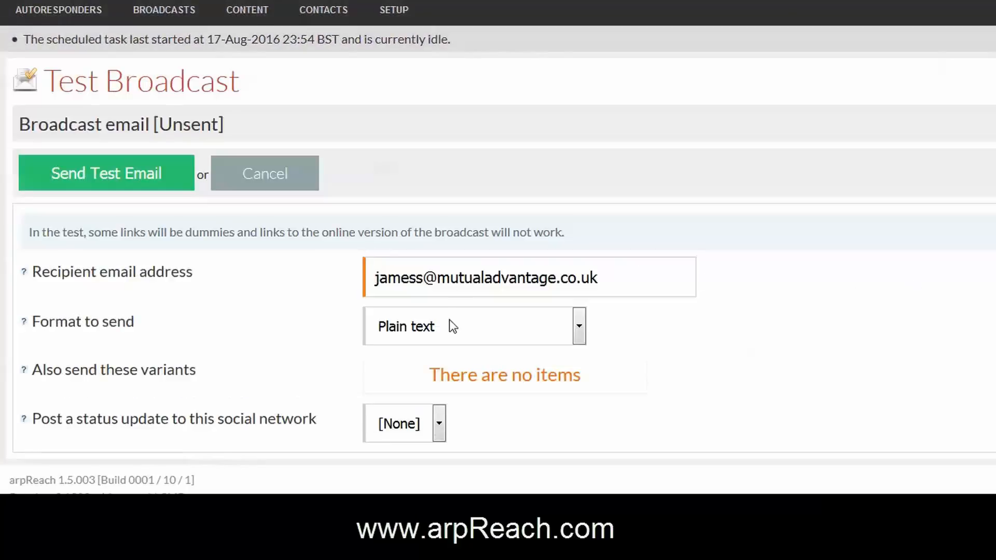
click(581, 325)
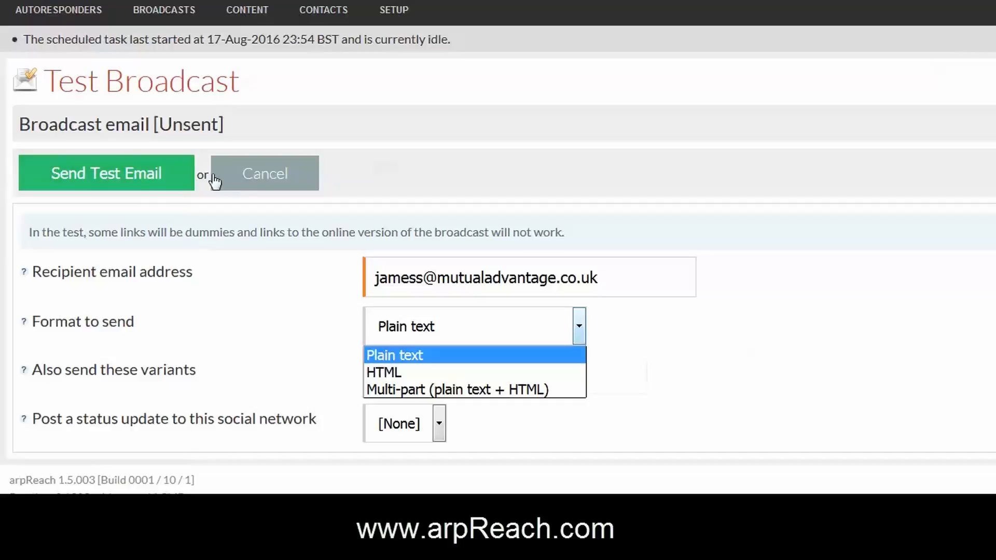
click(264, 179)
click(264, 179)
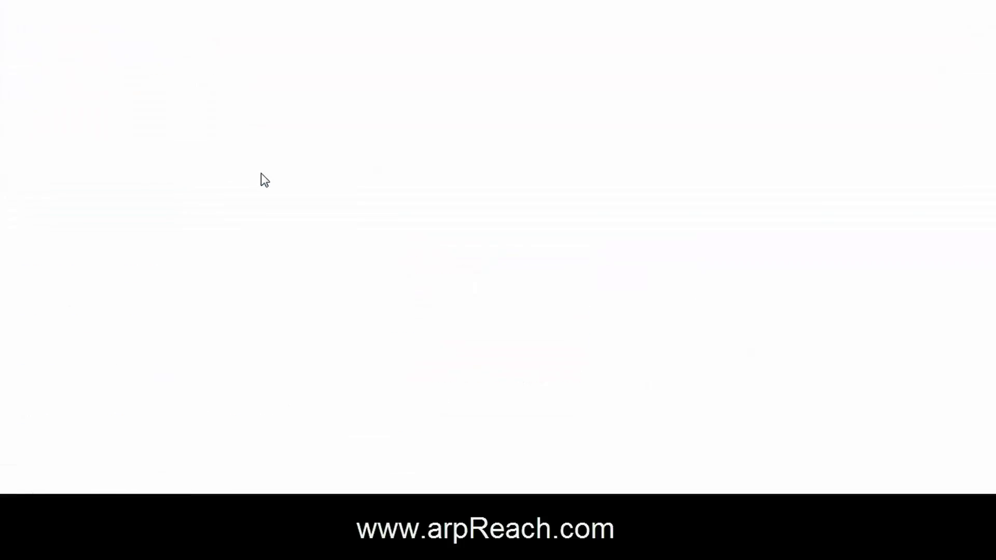